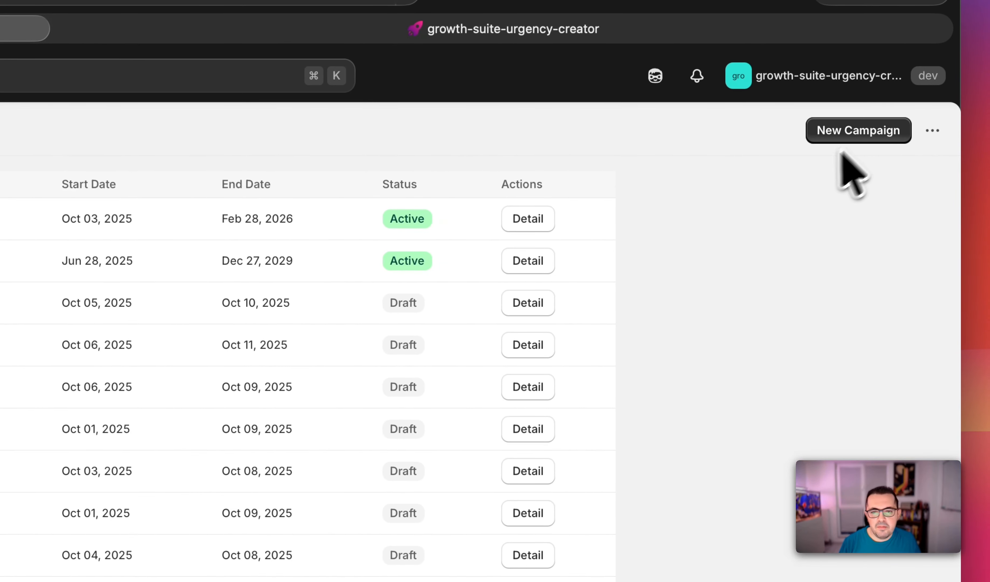
- Create a new storewide campaign, set it to Active and name it "Early Black Friday"
click(856, 136)
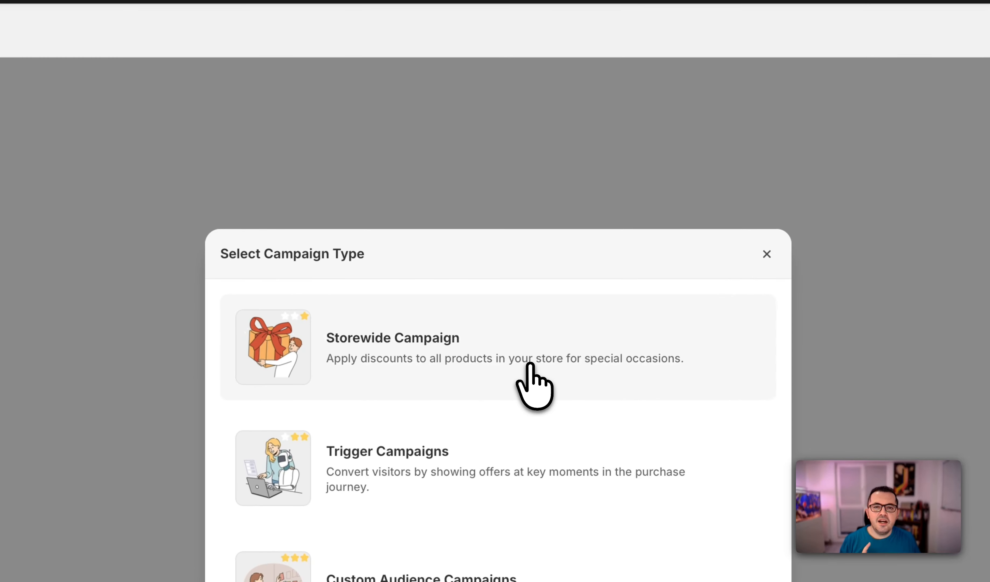
click(530, 366)
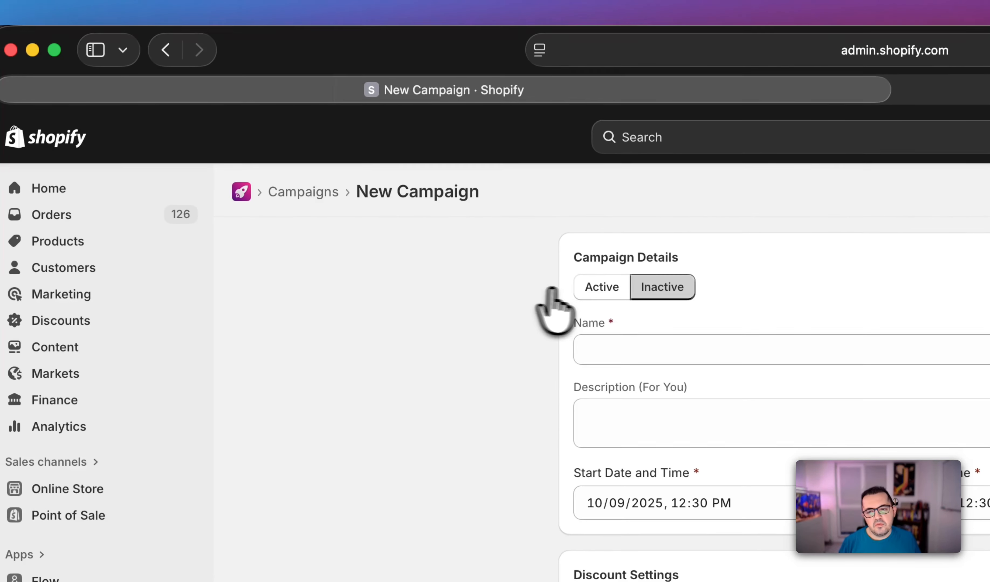
click(516, 264)
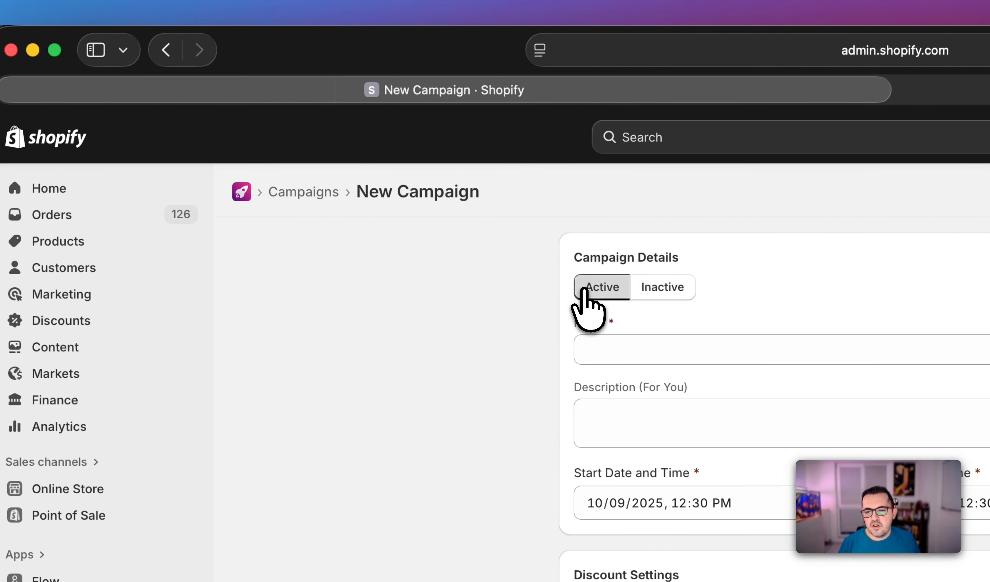
click(597, 346)
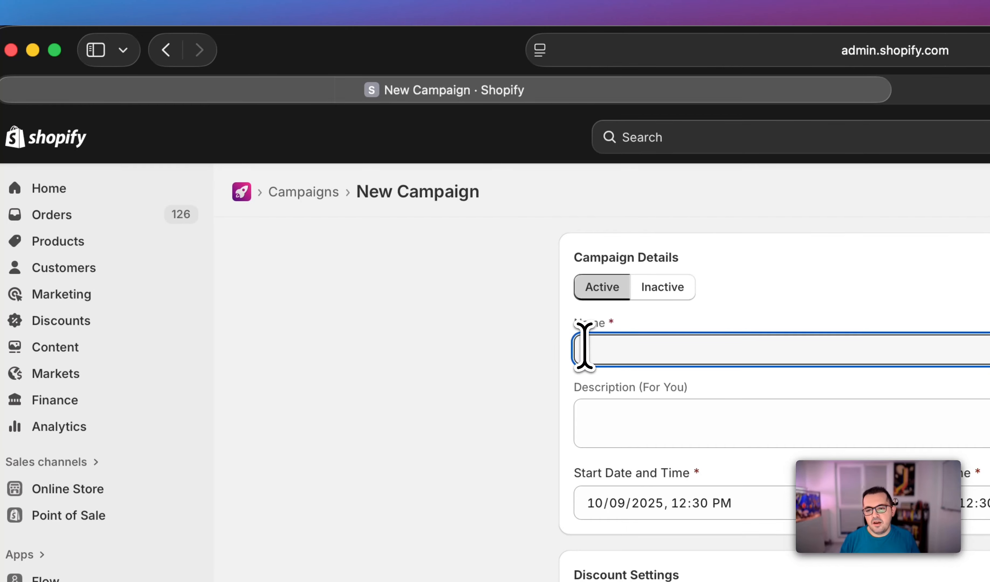
text(Early Black Friday)
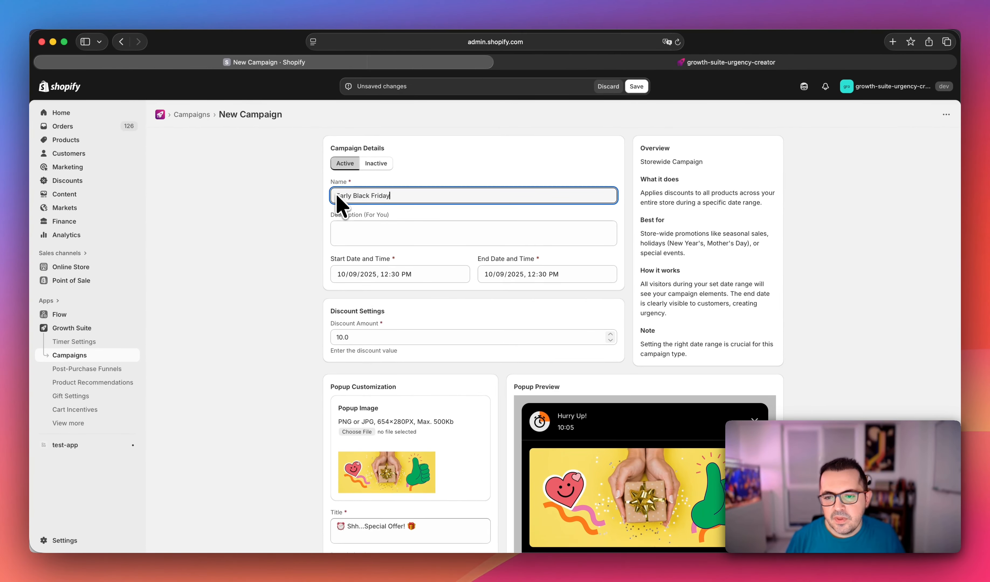
- Set the campaign's start date and time to 10/07/2025, 10:00 PM
click(347, 274)
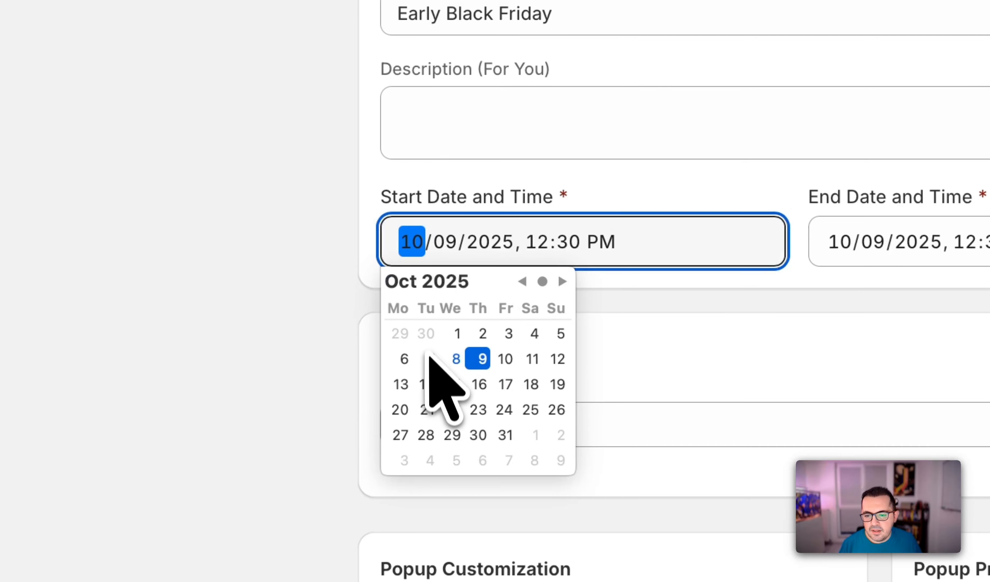
click(429, 357)
click(550, 246)
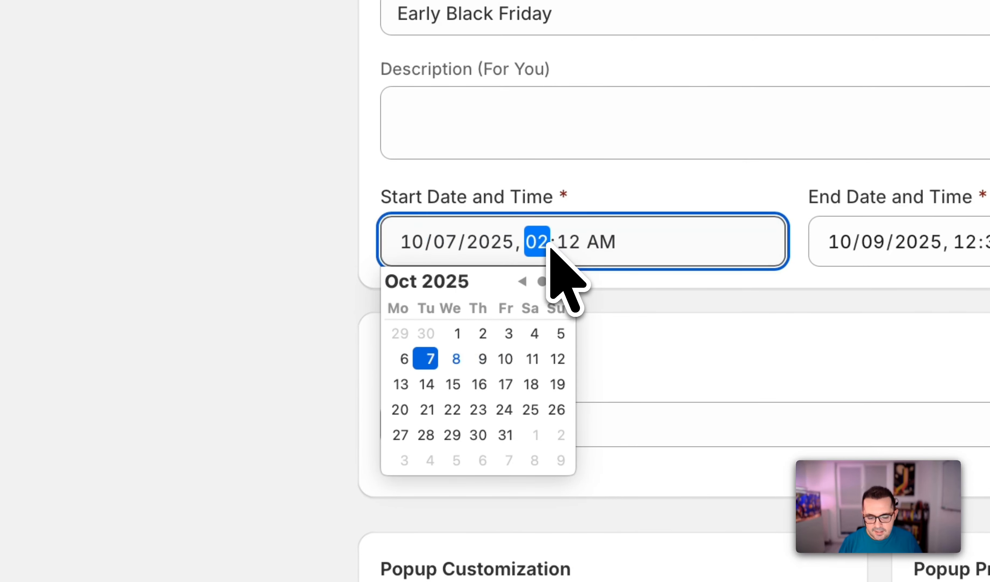
key(Tab)
text(00)
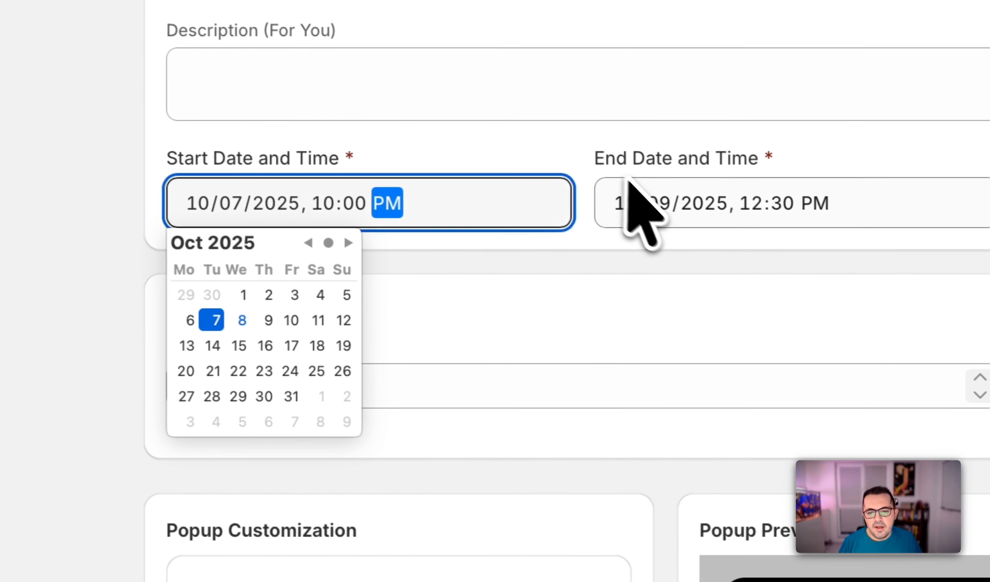
- Set the campaign's end date and time to 10/10/2025, 10:00 PM and its discount amount to 30
click(873, 240)
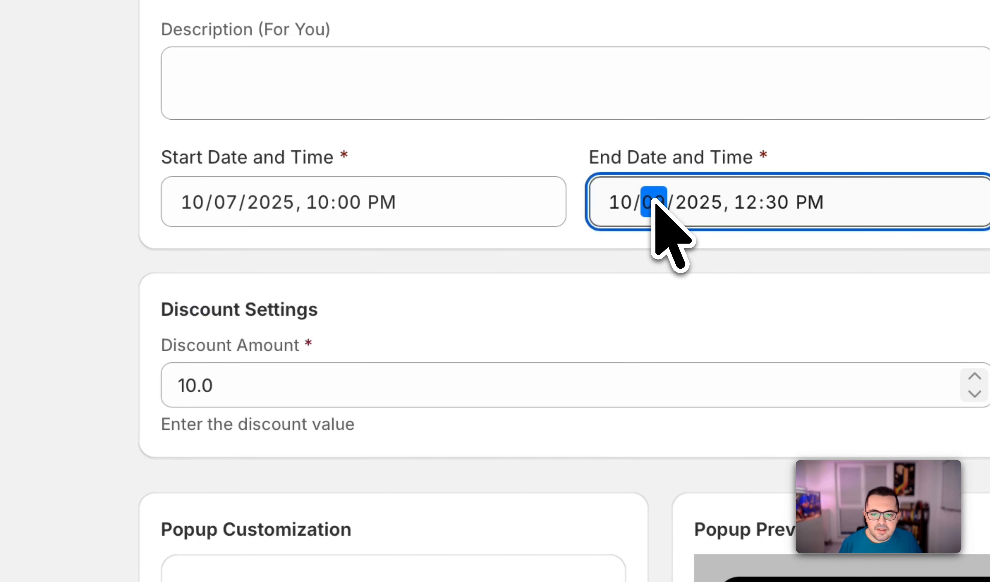
click(627, 200)
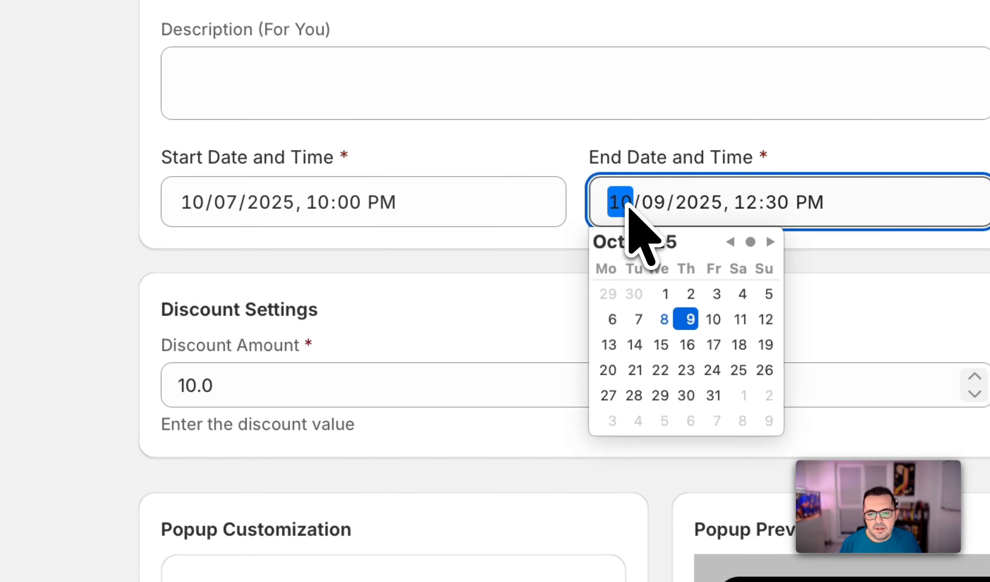
click(716, 324)
click(743, 202)
text(10:)
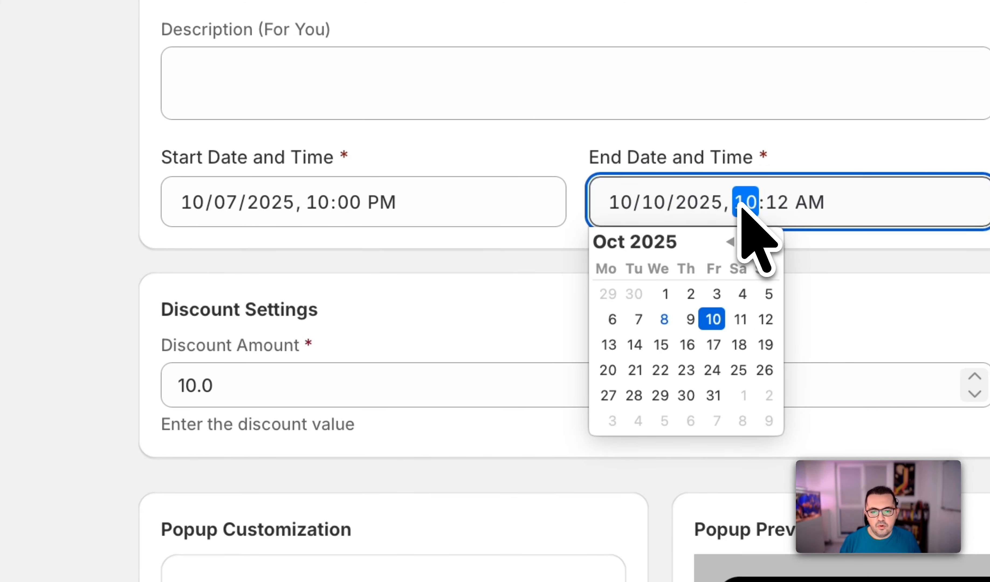
text(00)
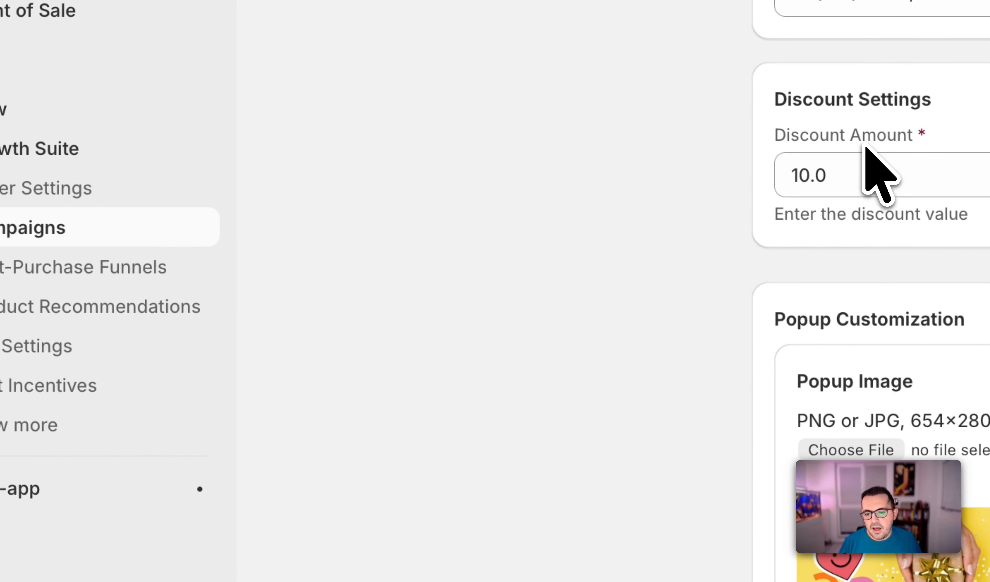
click(243, 370)
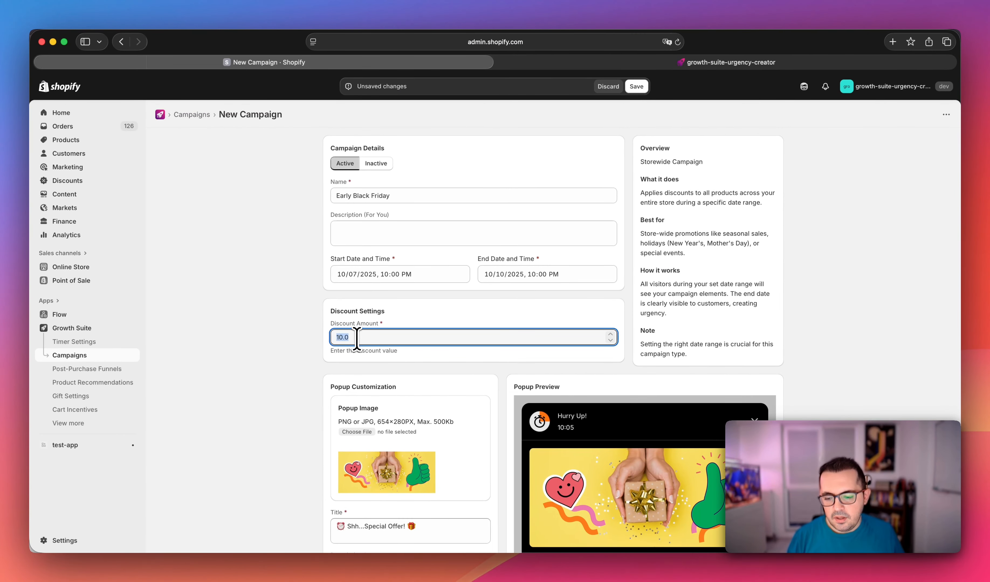
click(282, 371)
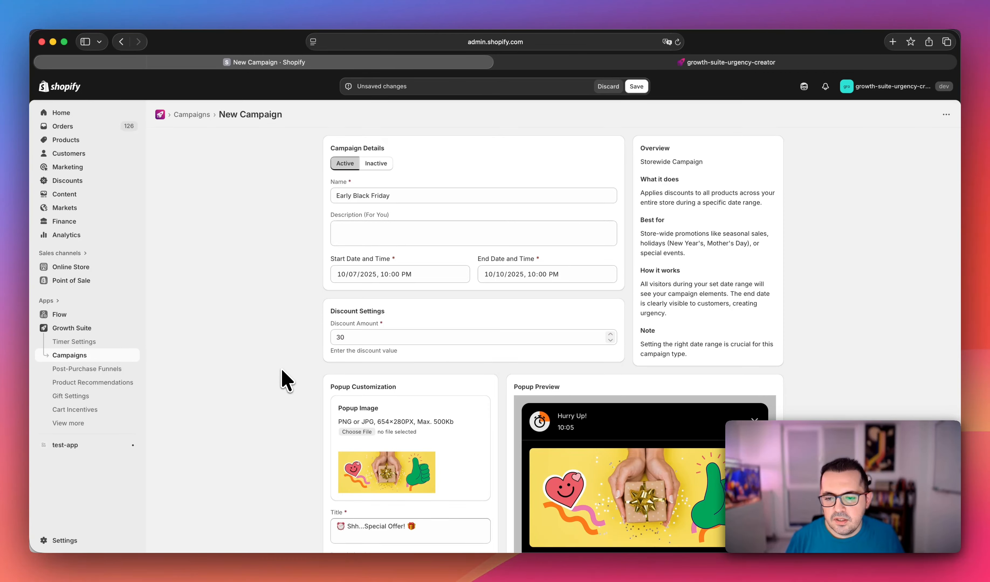
- Reword the popup title to "Special Black Friday Offer!" between its emojis, and end the popup description with "!!!"
scroll(285, 362, down, 6)
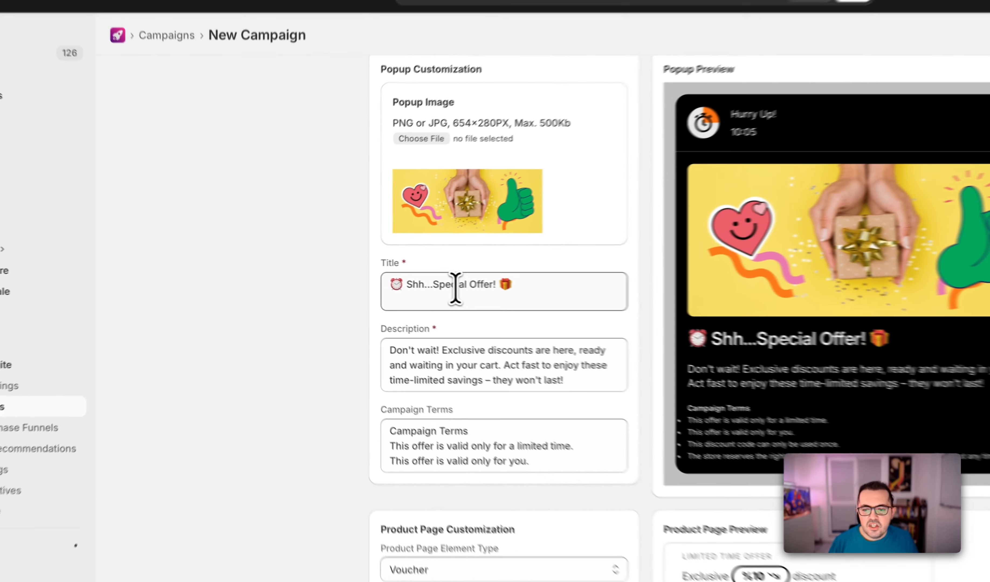
drag(379, 282, 354, 274)
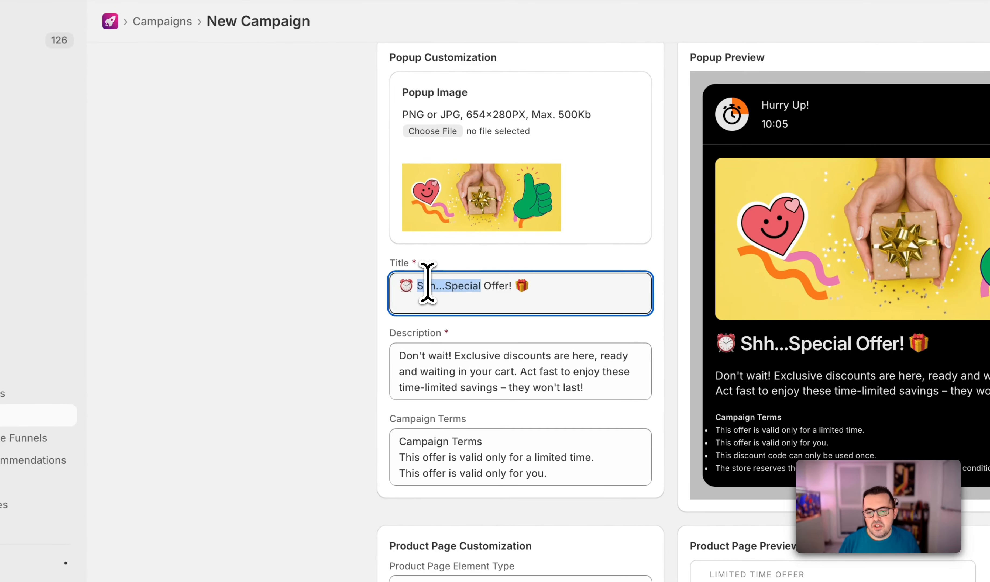
text(Special)
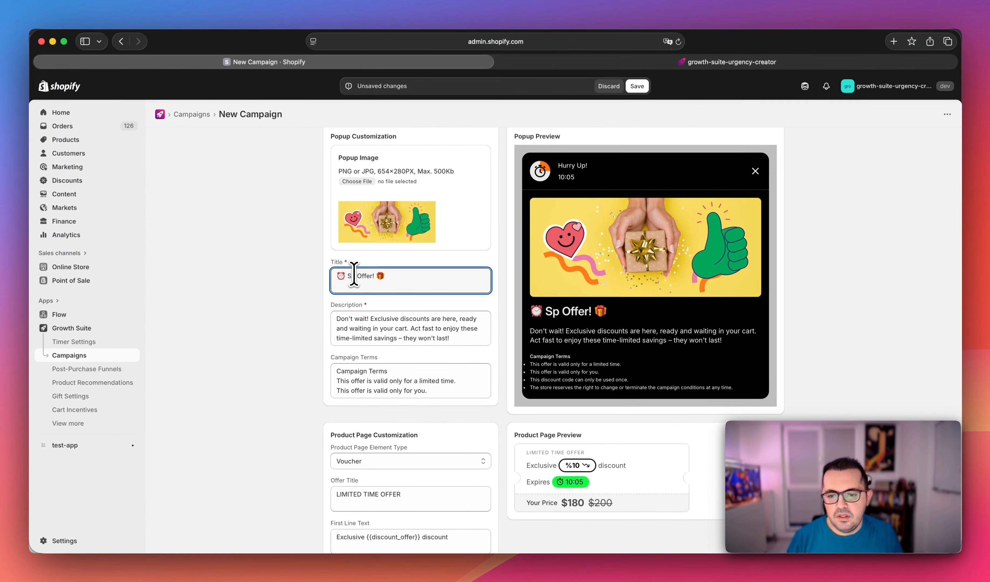
text( Black Friday)
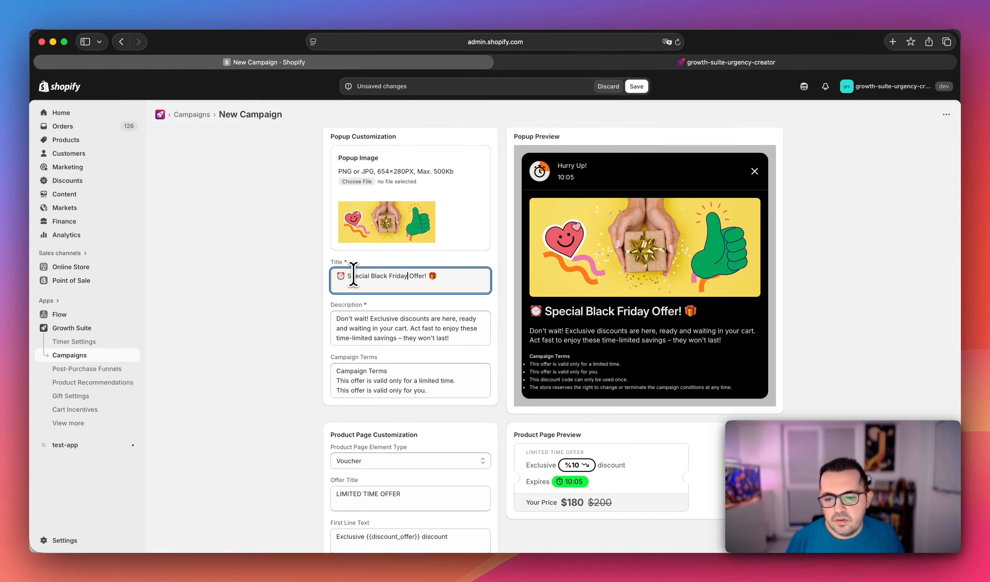
click(382, 319)
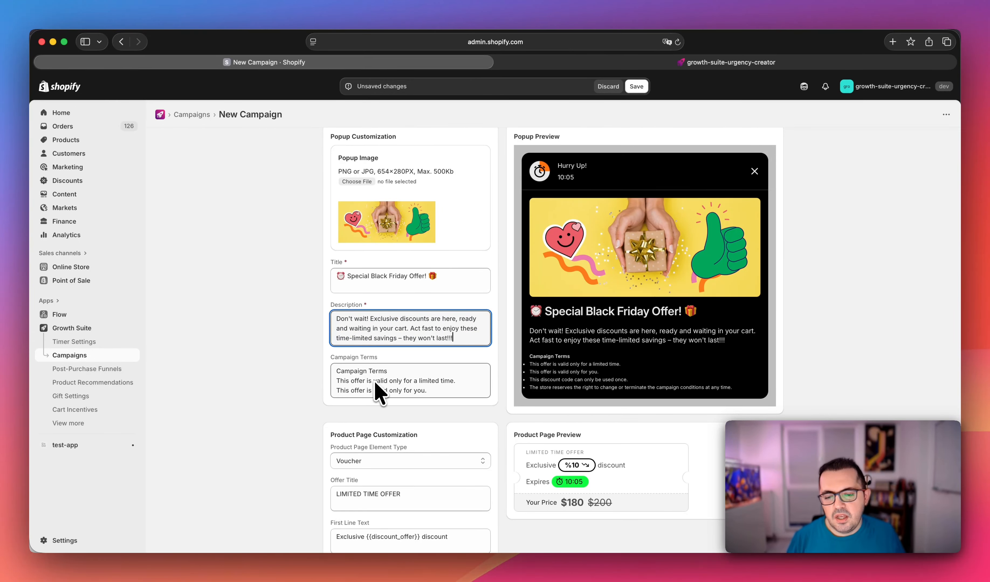
- Set the product page voucher's offer title to "BLACK FRIDAY OFFER" and its first line to "Special {{discount_offer}} discount"
scroll(435, 366, down, 10)
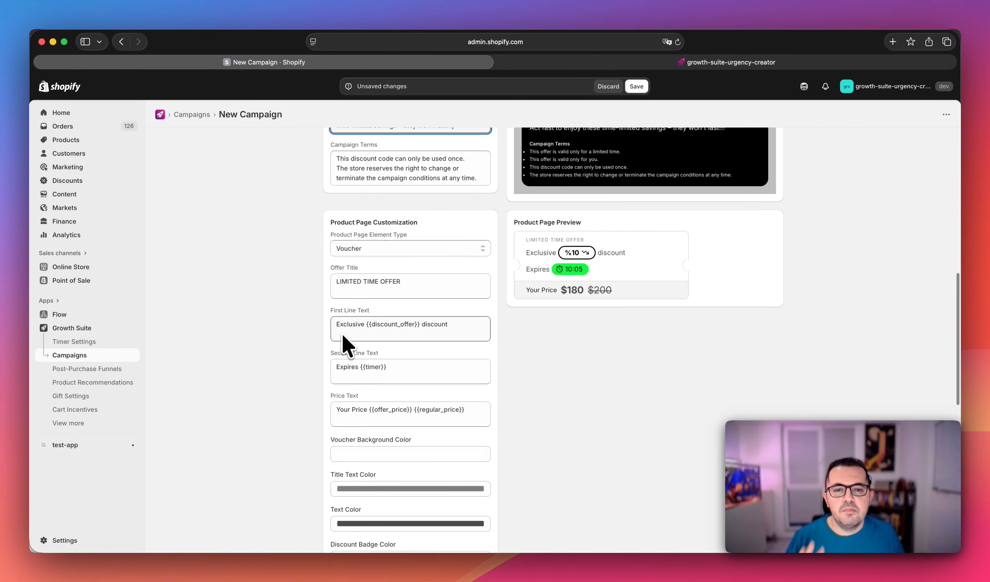
scroll(362, 317, down, 1)
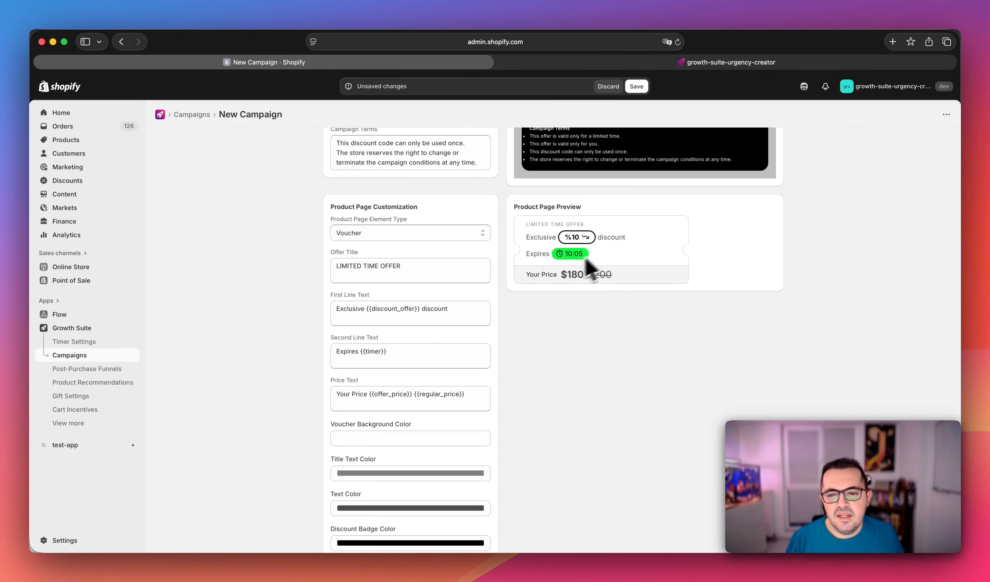
triple_click(433, 275)
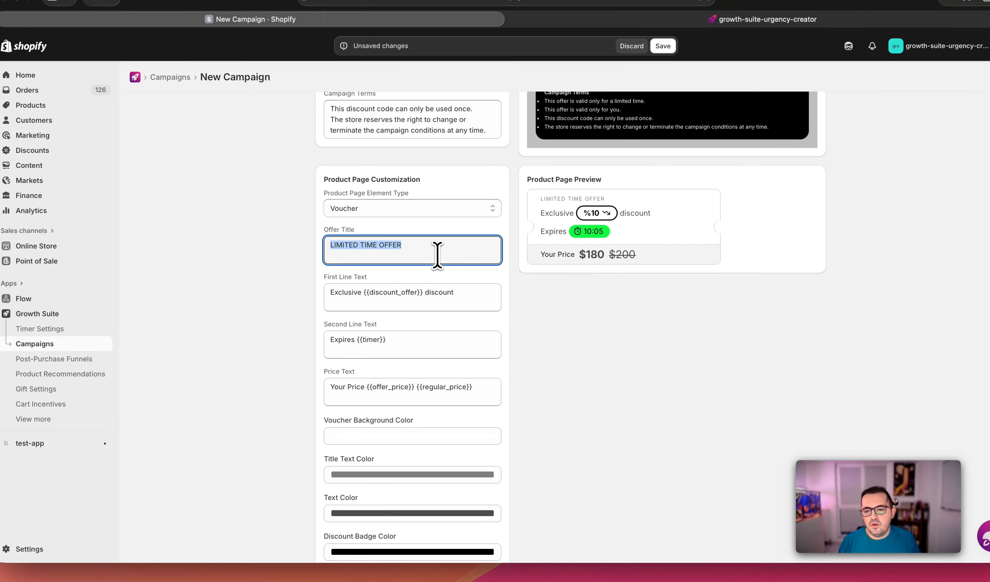
text(BAL)
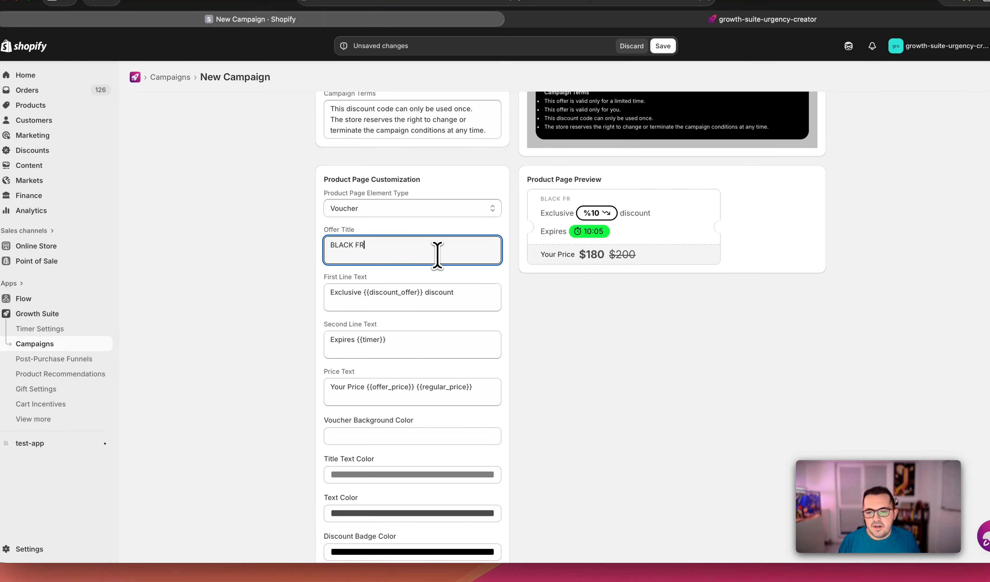
double_click(356, 291)
text(Special)
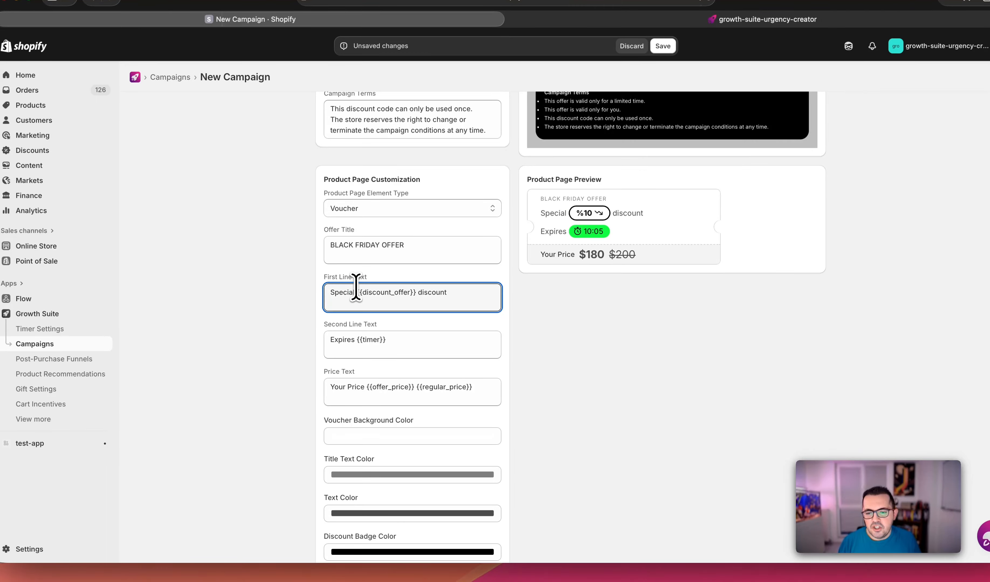
click(391, 343)
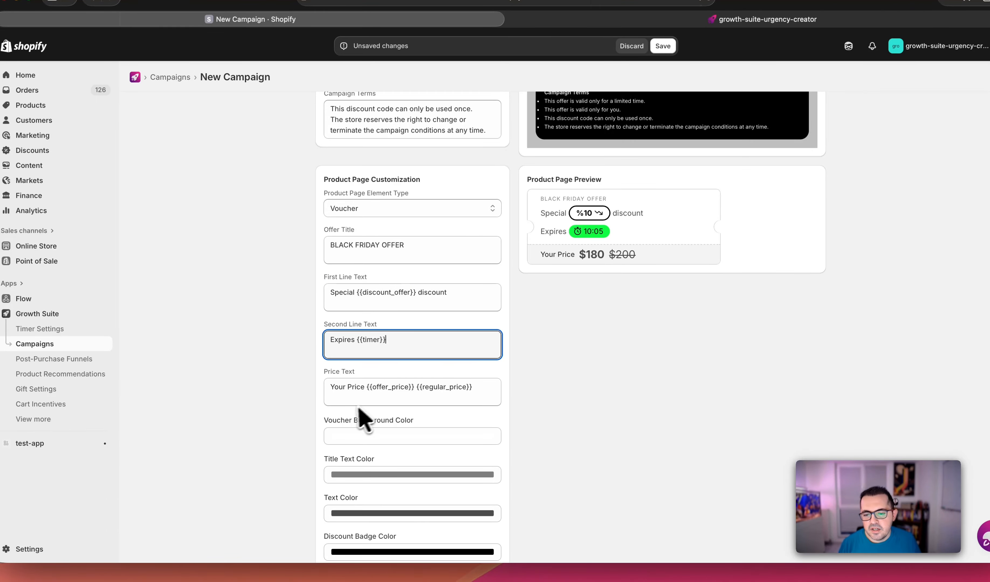
- Recolor the product page voucher with a black background and white title text, body text and discount badge
scroll(362, 402, down, 3)
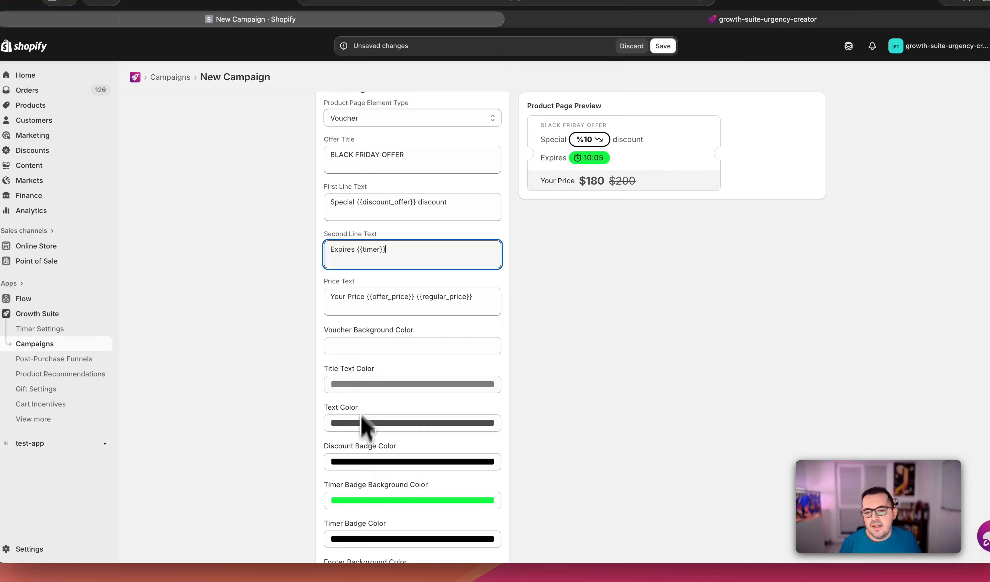
click(374, 346)
click(454, 369)
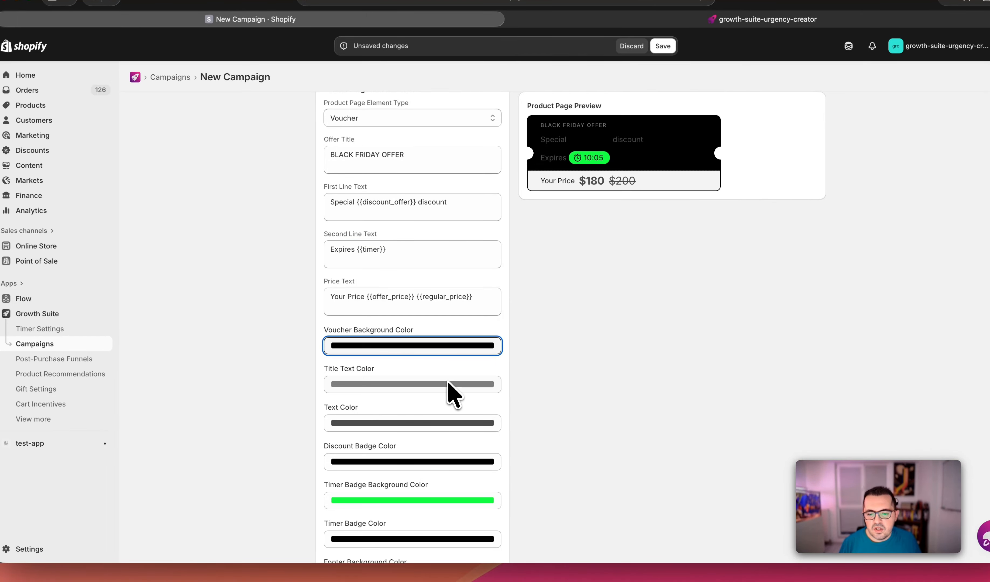
click(447, 384)
click(439, 409)
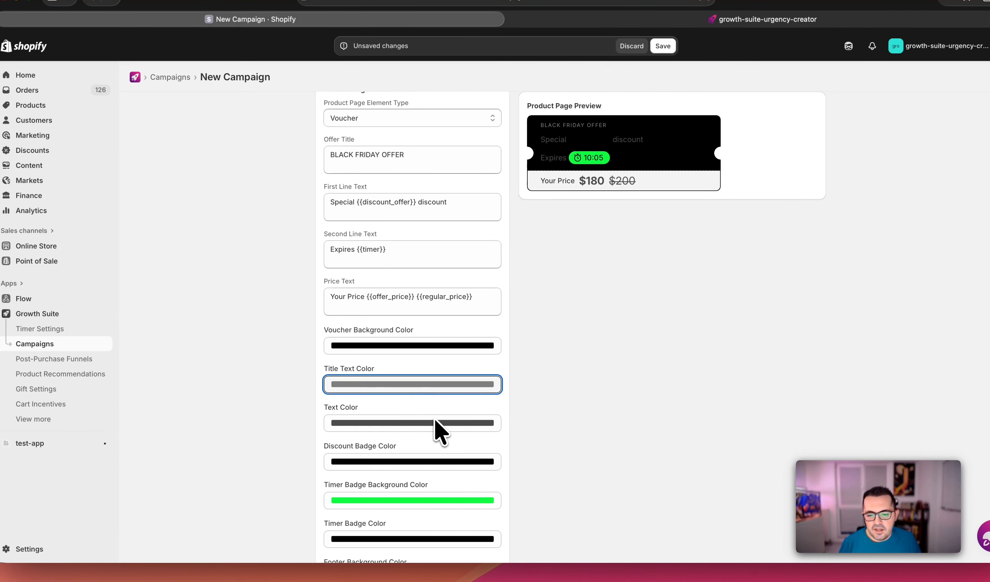
click(435, 425)
click(438, 449)
click(437, 462)
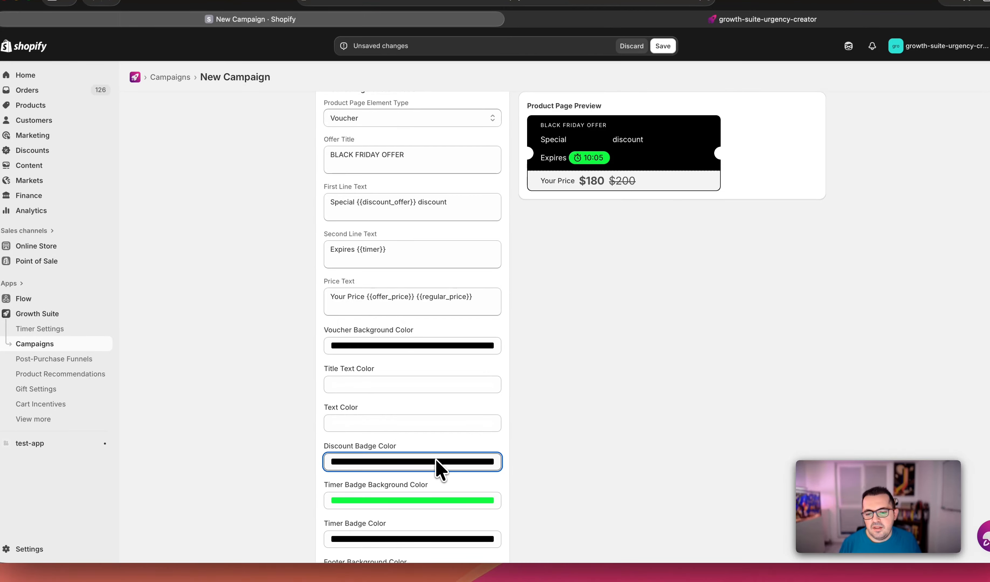
click(440, 488)
- Review the remaining voucher colors and cart page texts, and save the campaign
scroll(516, 372, down, 5)
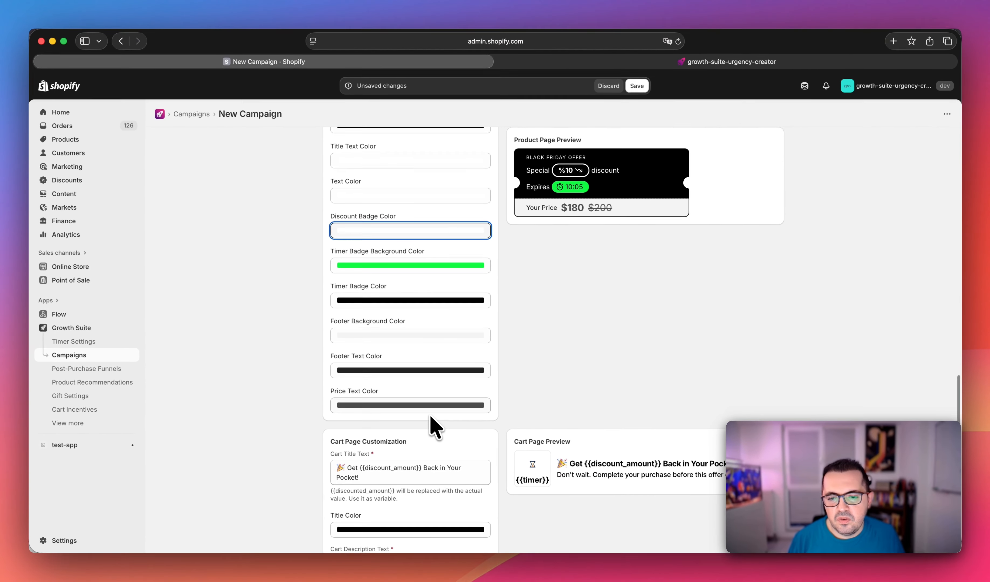
scroll(444, 390, down, 3)
scroll(444, 390, down, 2)
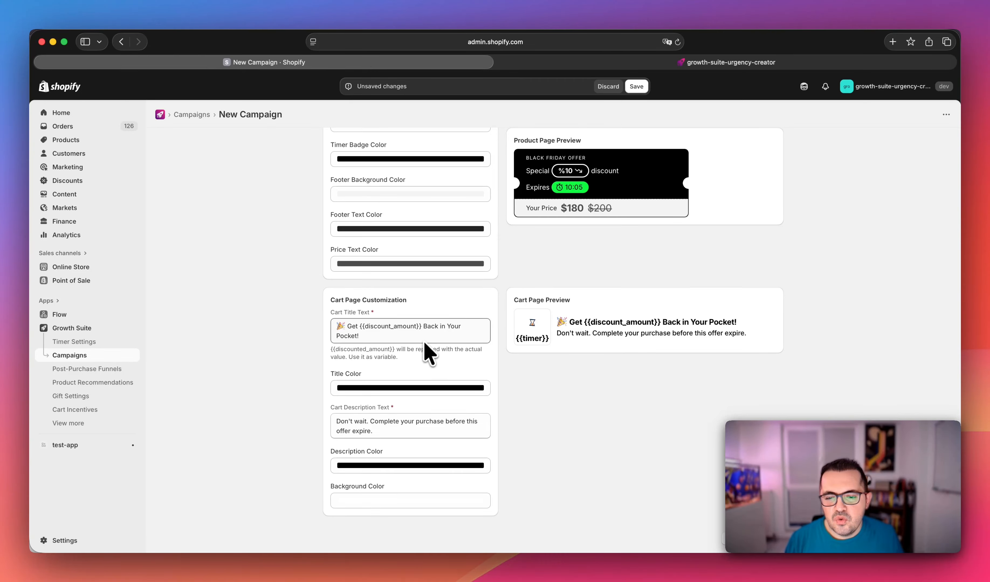
click(428, 334)
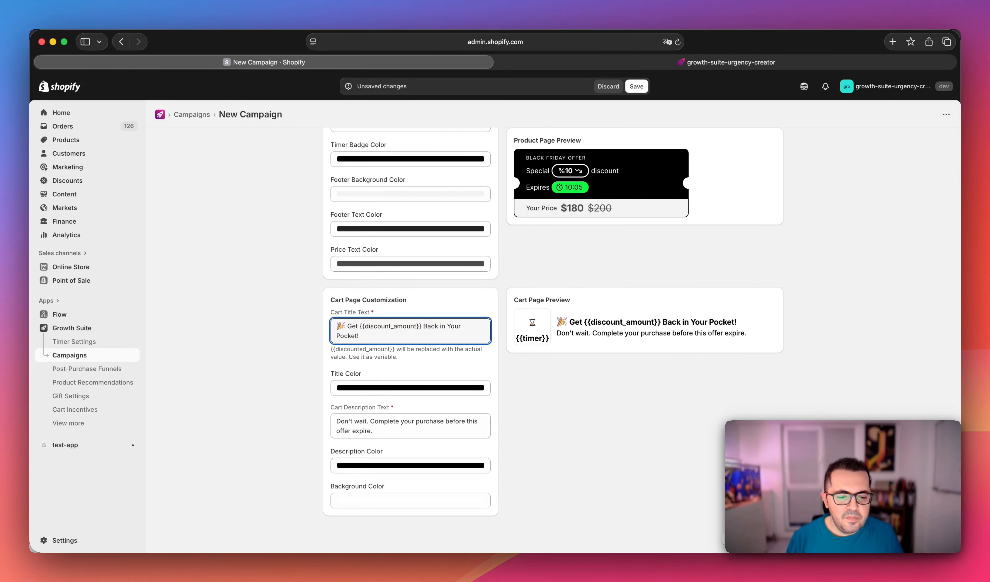
click(774, 537)
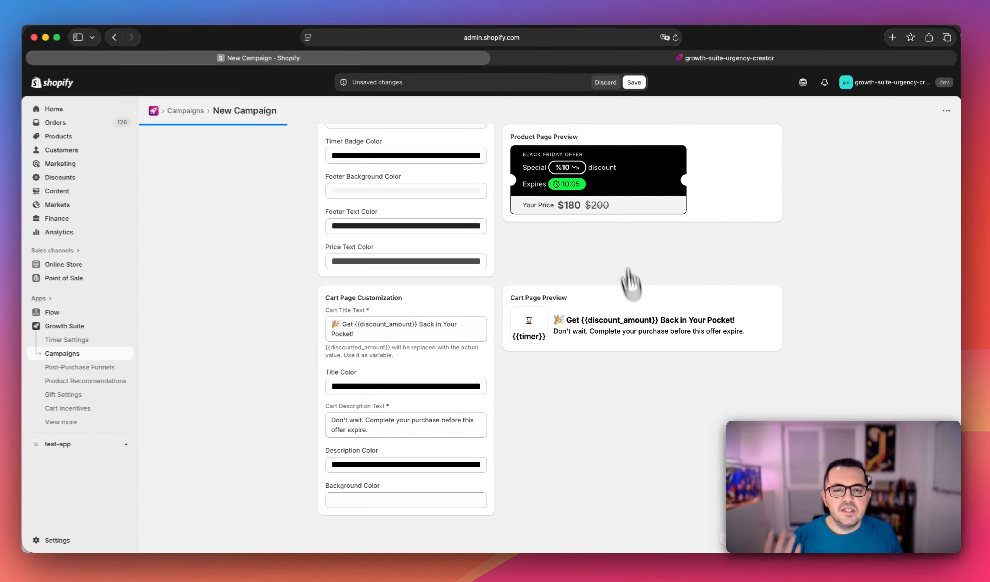
- Switch to the growth-suite-urgency-creator storefront and enter the store password to get in
click(583, 63)
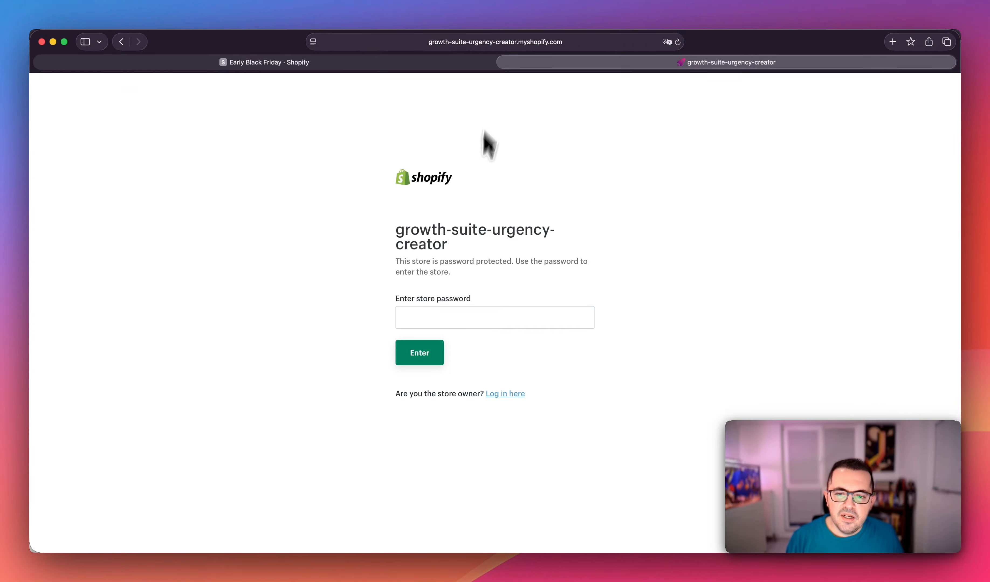
click(452, 316)
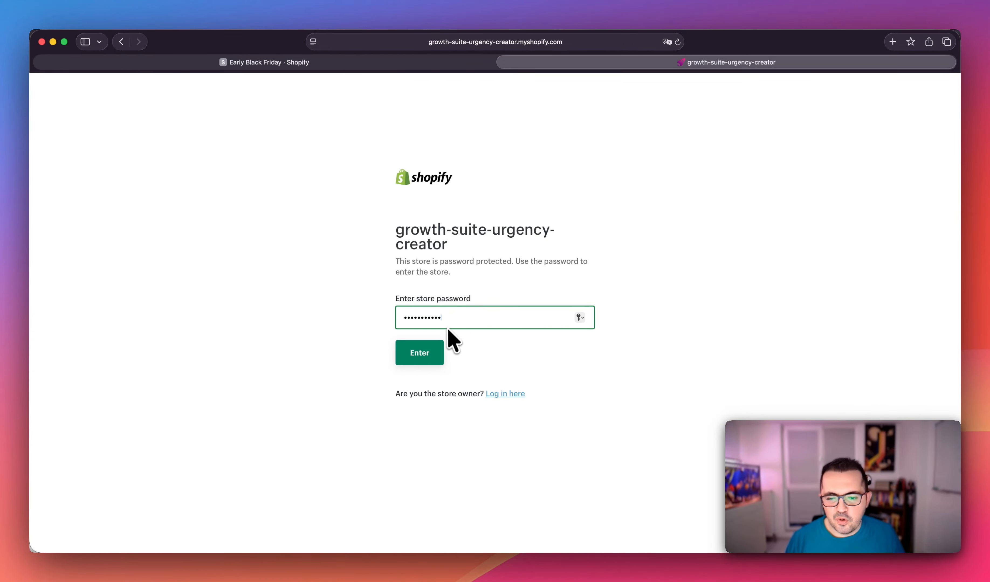
click(439, 352)
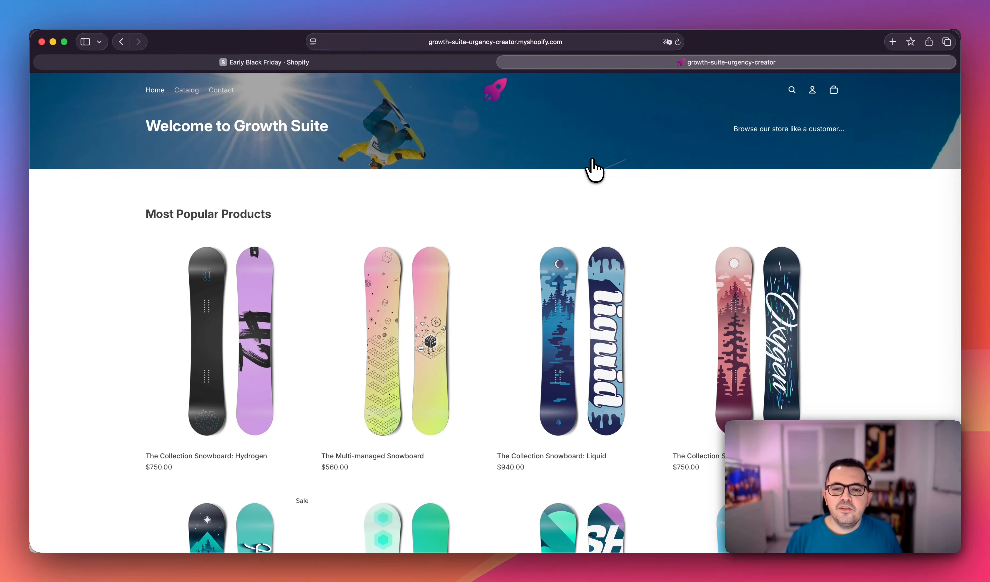
- Open the campaign popup from the countdown timer widget on the storefront home page, check its content and close it
scroll(592, 162, down, 6)
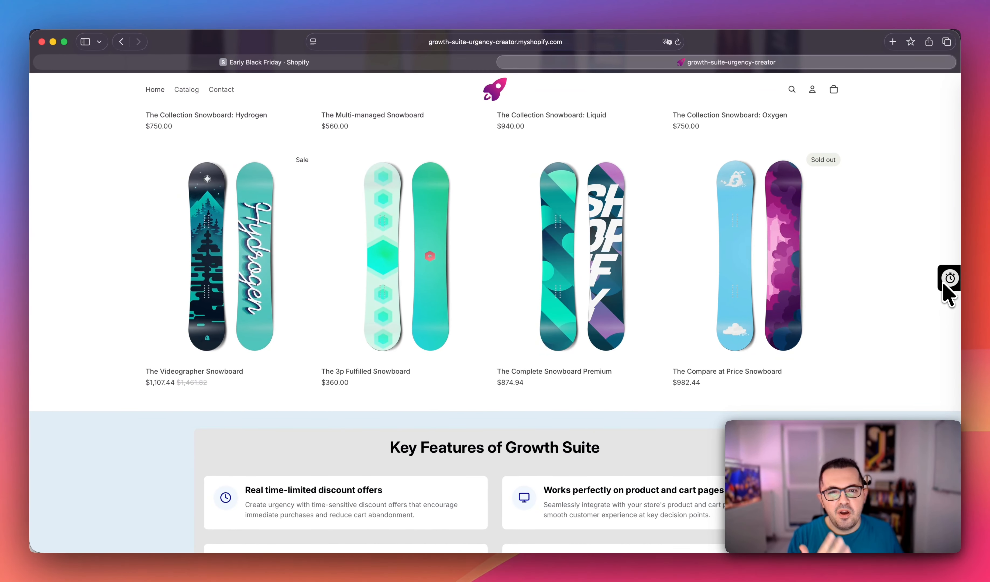
click(947, 280)
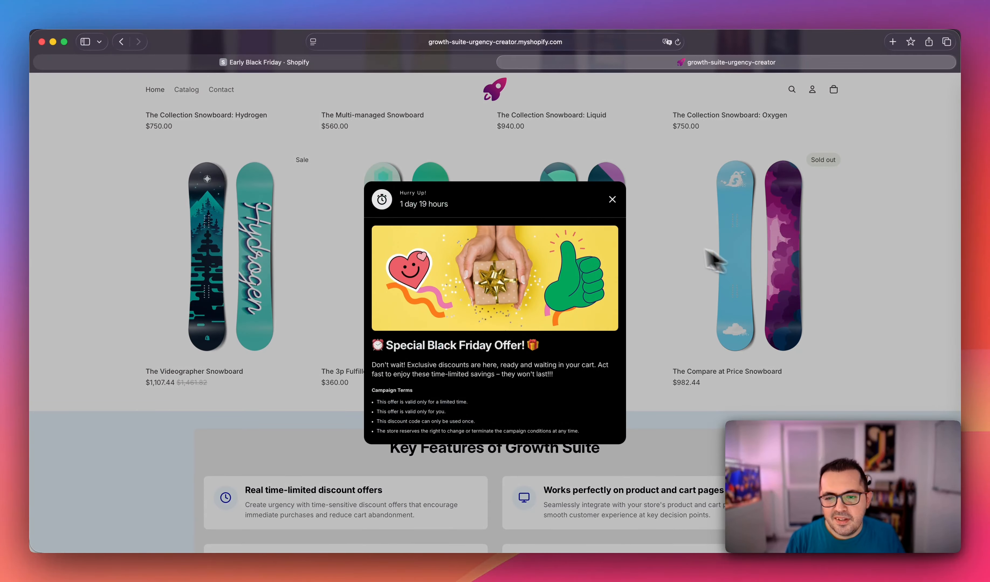
click(613, 202)
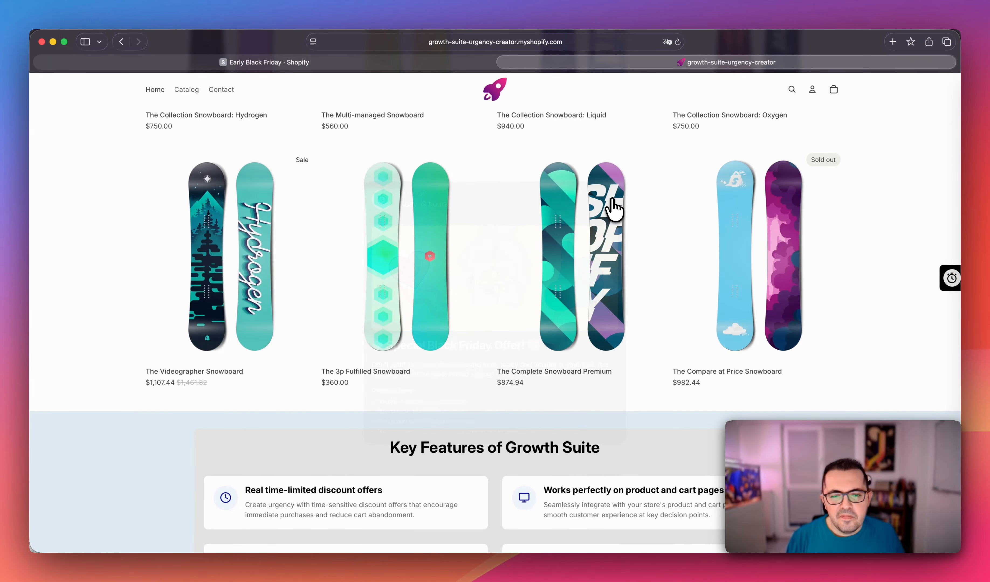
- Visit the storefront's catalog and contact pages, and check the campaign popup on the product listing
scroll(700, 260, up, 10)
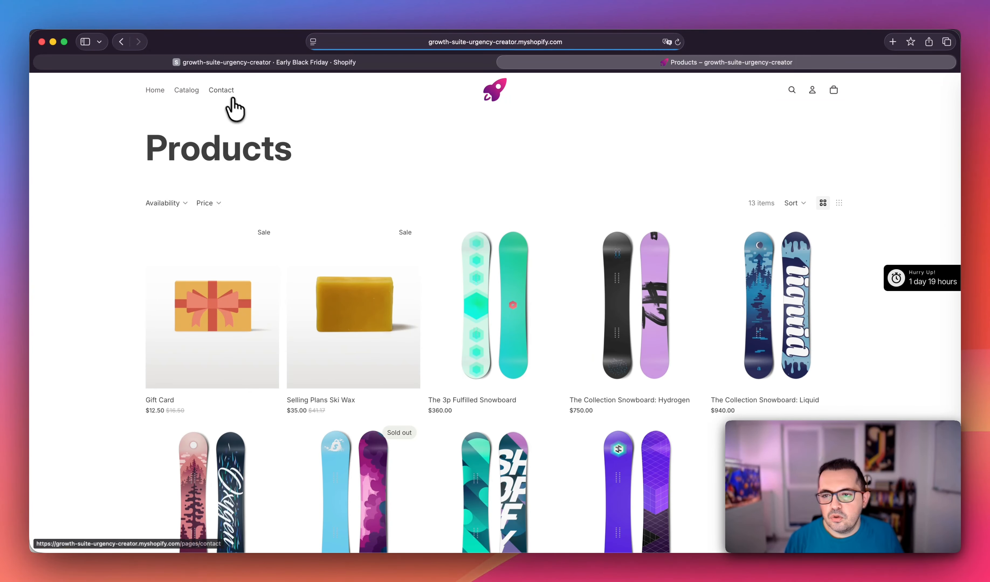
click(232, 100)
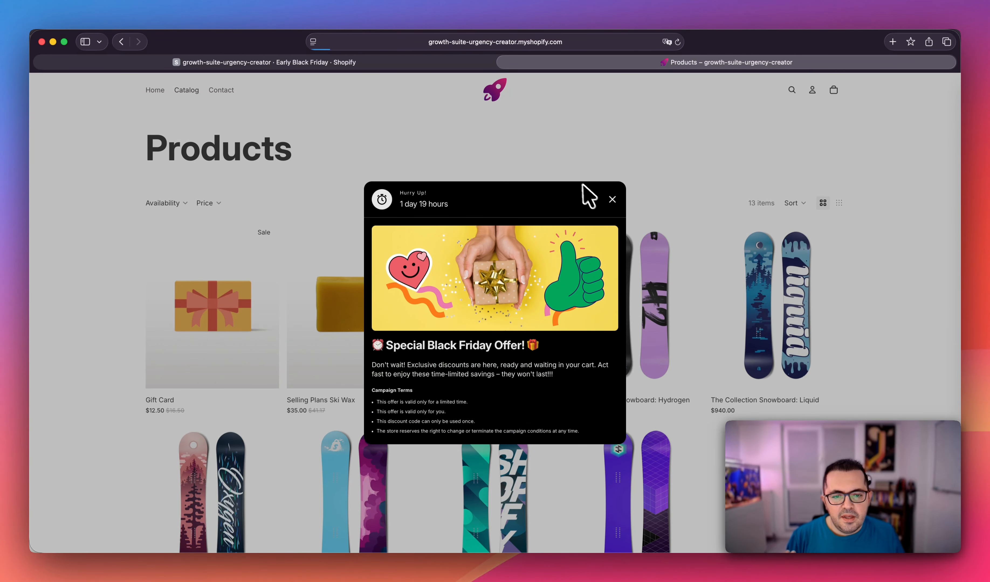
click(612, 199)
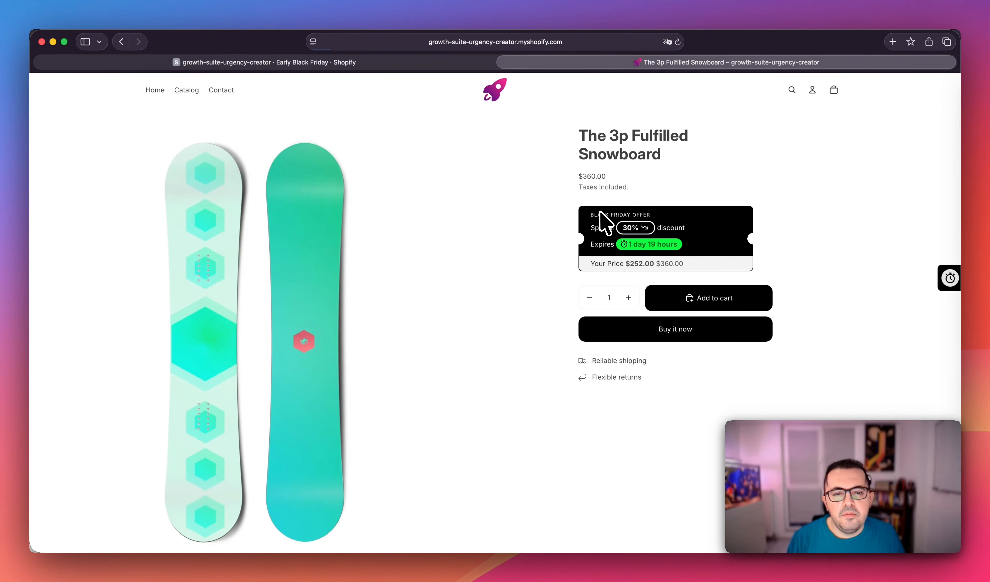
- On The 3p Fulfilled Snowboard's product page, examine the Black Friday voucher's title, discount, expiry timer and price line
drag(597, 215, 632, 215)
drag(419, 246, 528, 294)
click(527, 294)
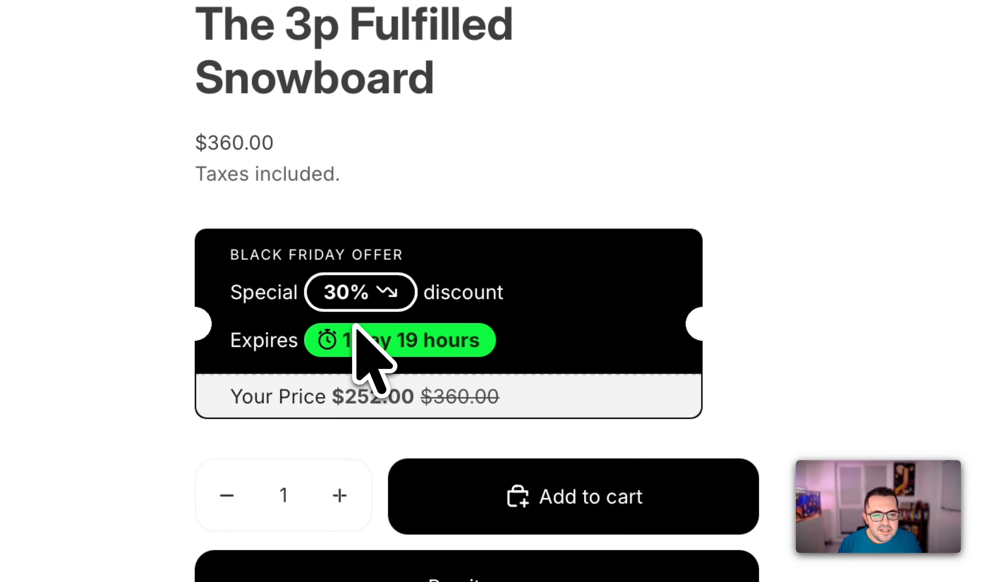
drag(264, 399, 466, 414)
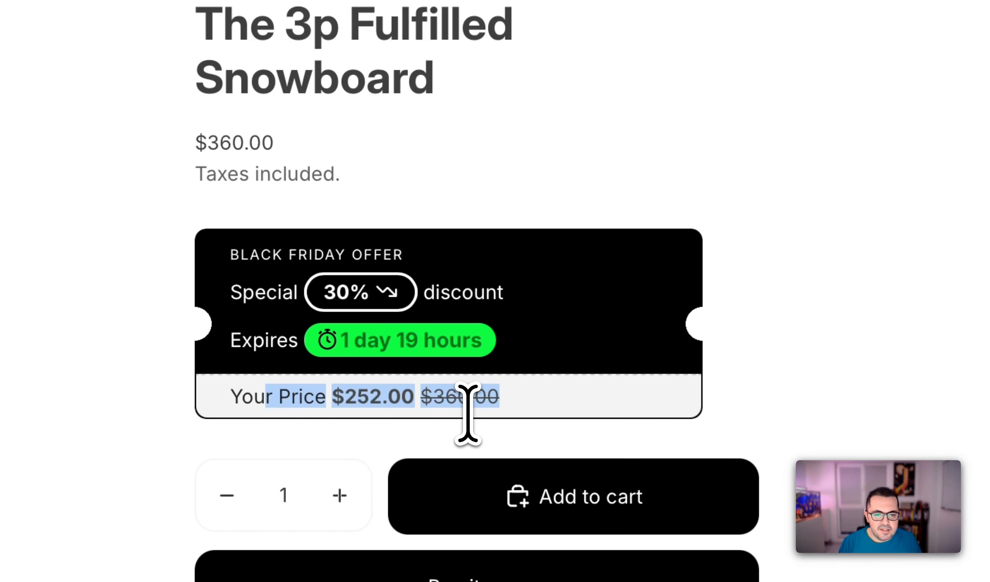
click(460, 406)
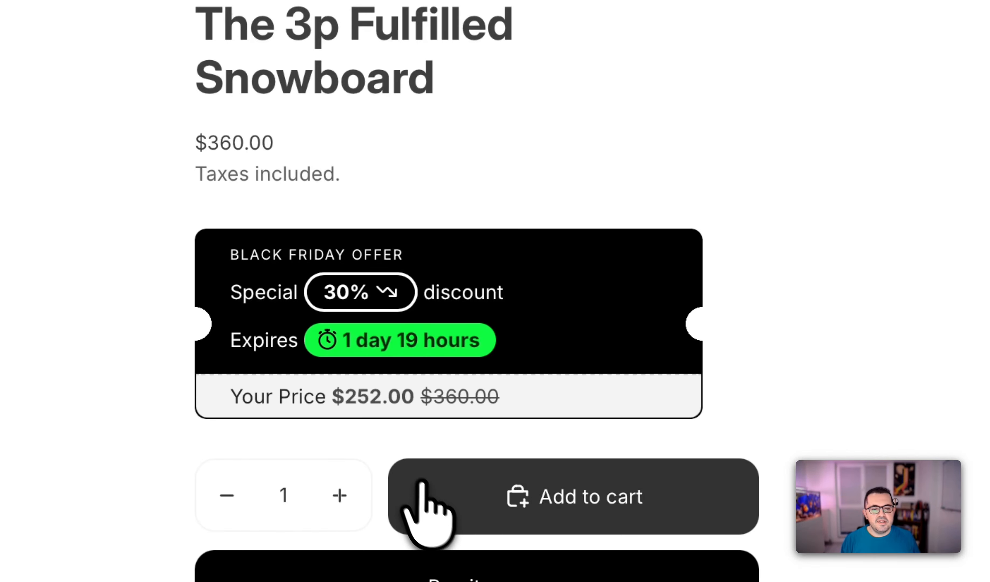
- Add The 3p Fulfilled Snowboard to the cart and check the campaign's savings message in the reopened cart
click(432, 492)
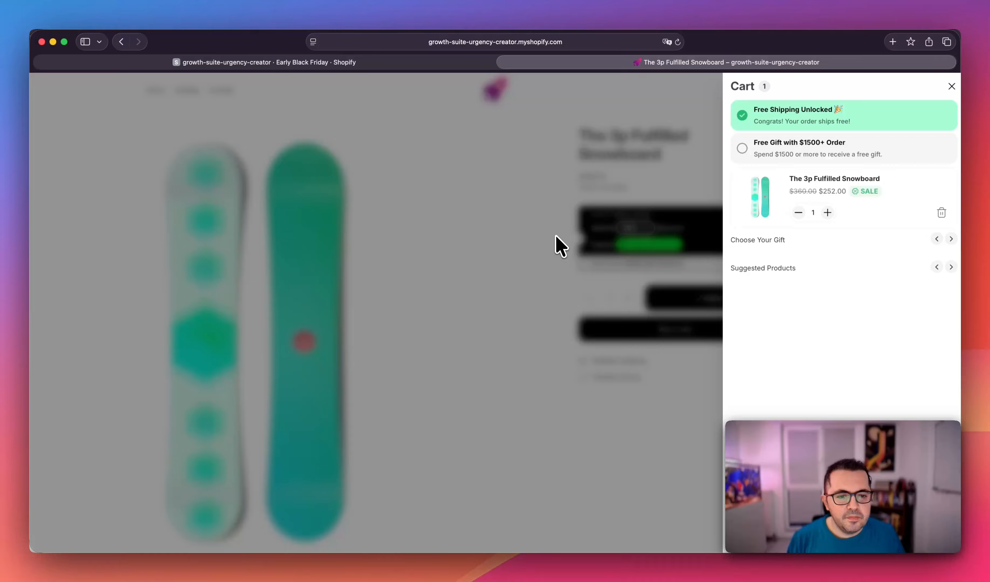
click(558, 246)
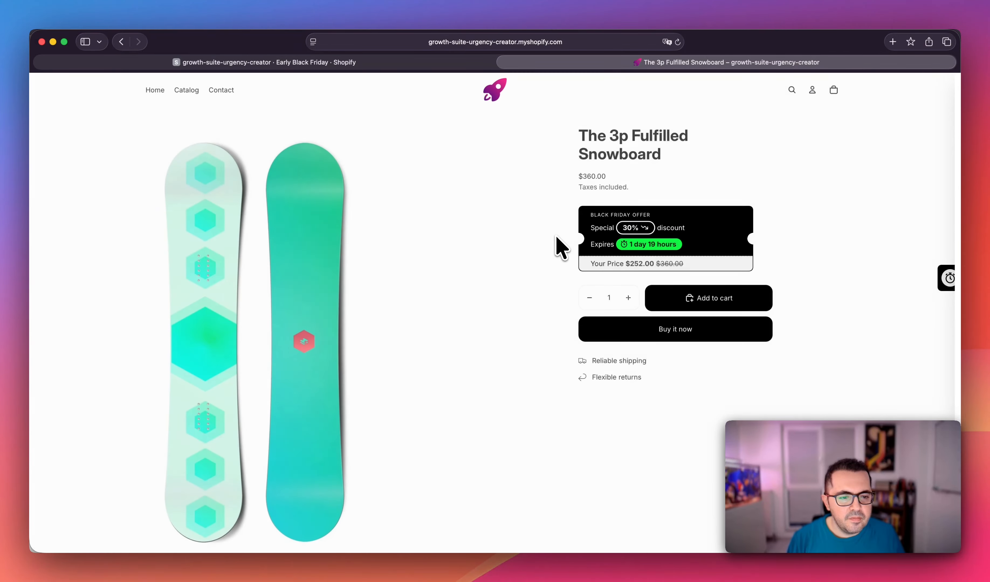
click(827, 90)
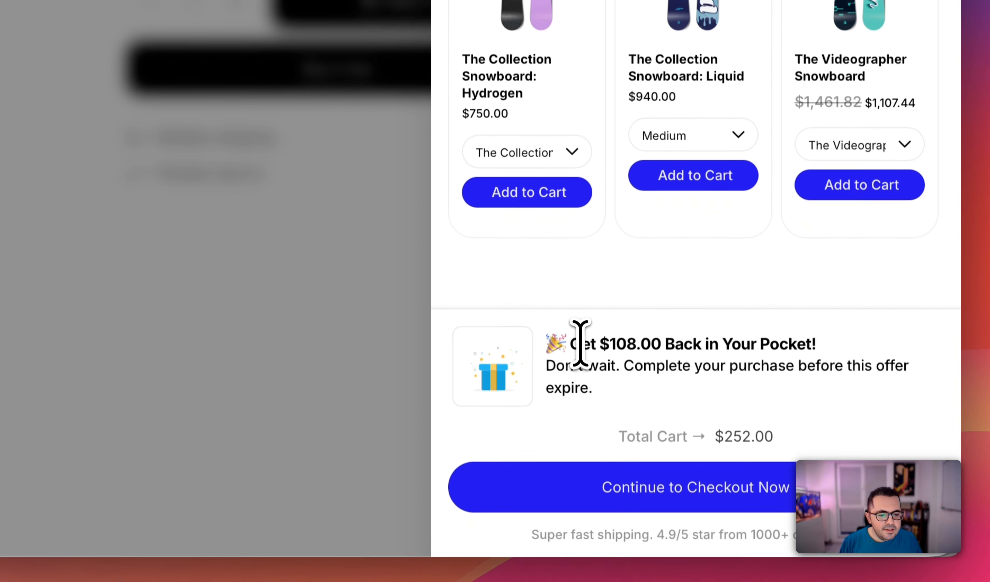
drag(580, 341, 710, 356)
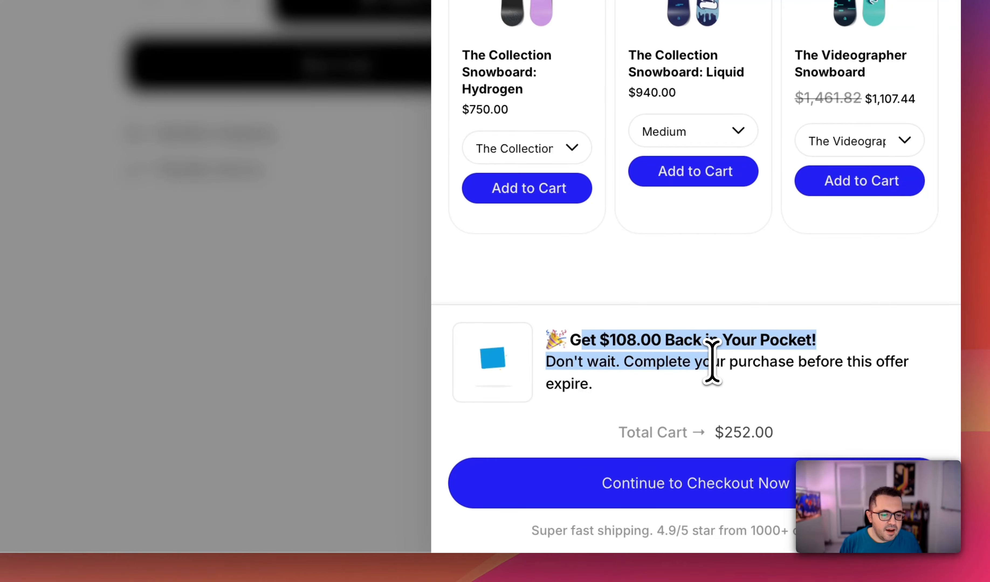
click(712, 362)
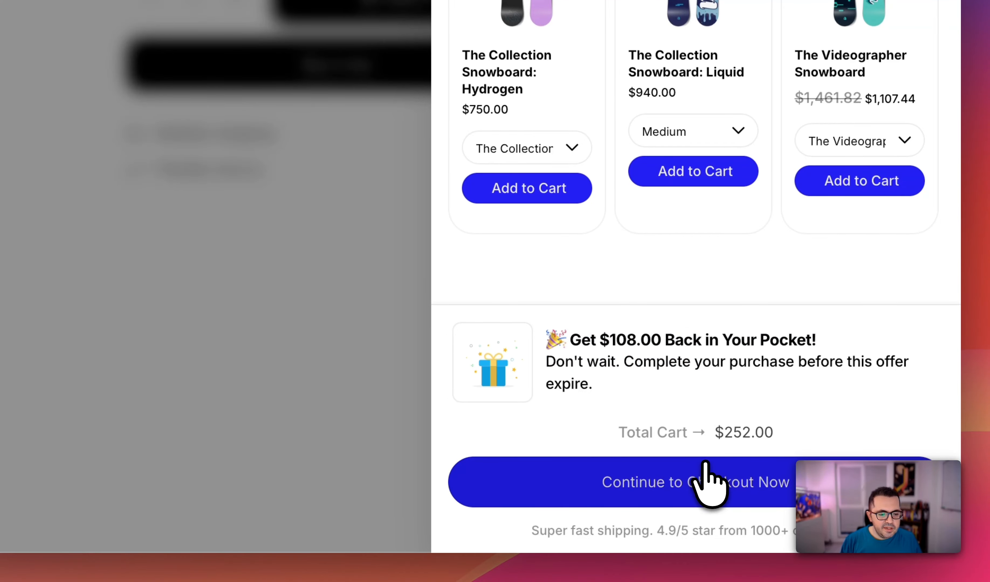